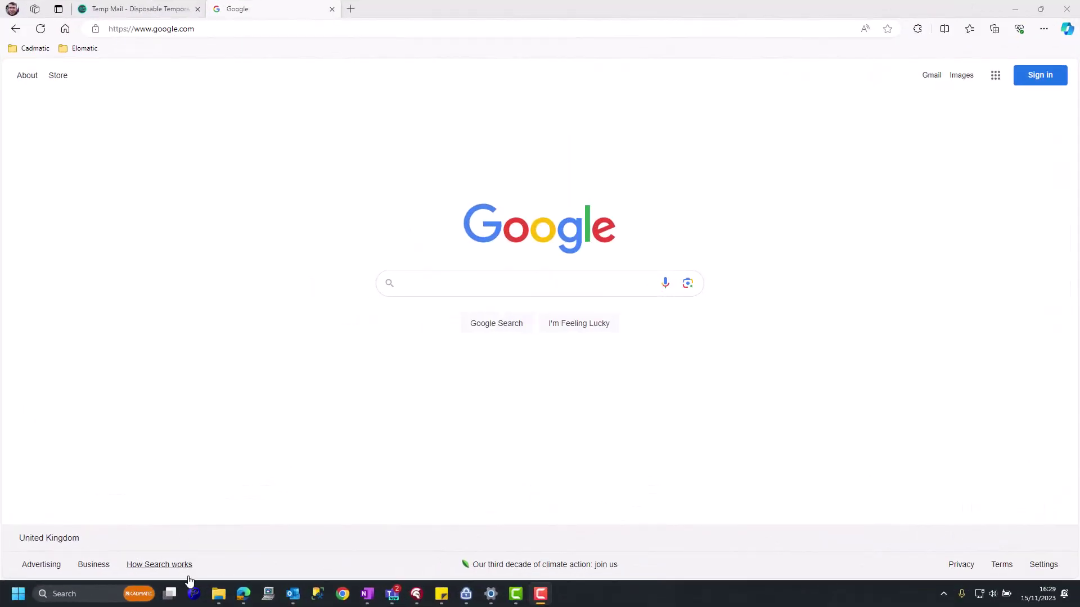
Launch PolyCAD and choose web-account registration to bring up the my.polycad.co.uk login page.
{"action": "left_click", "coordinate": [194, 594]}
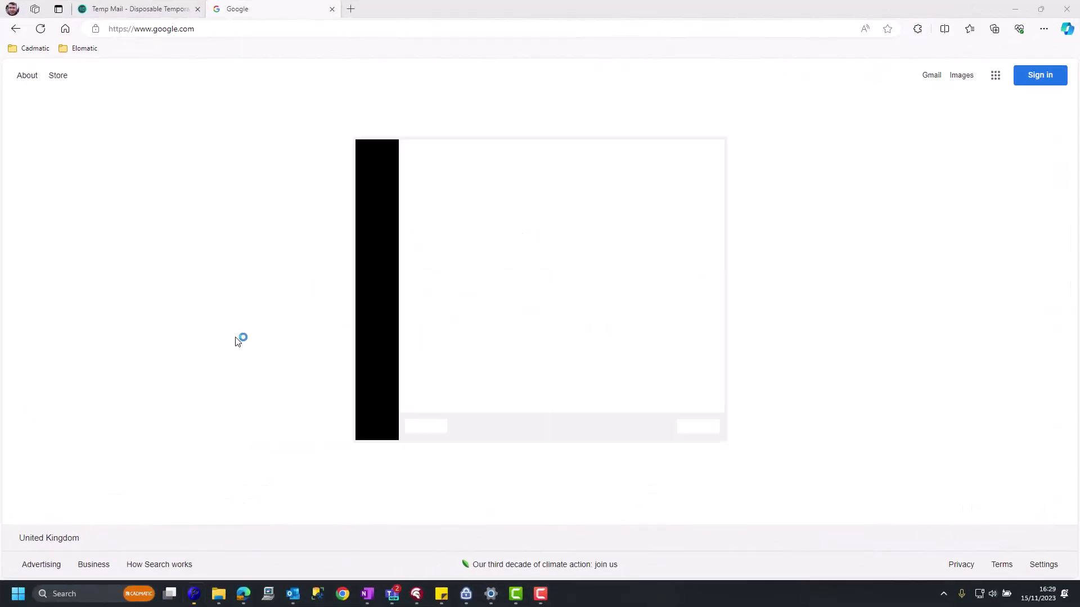
{"action": "left_click", "coordinate": [445, 189]}
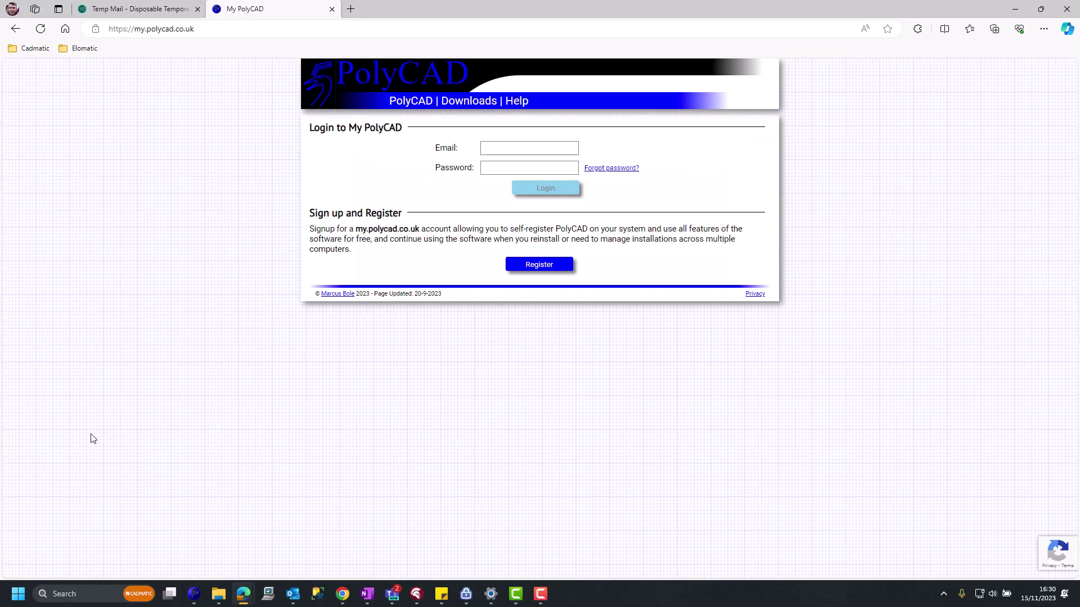
Sign up for a My PolyCAD account with the saved temporary e-mail and a new password.
{"action": "left_click", "coordinate": [535, 268]}
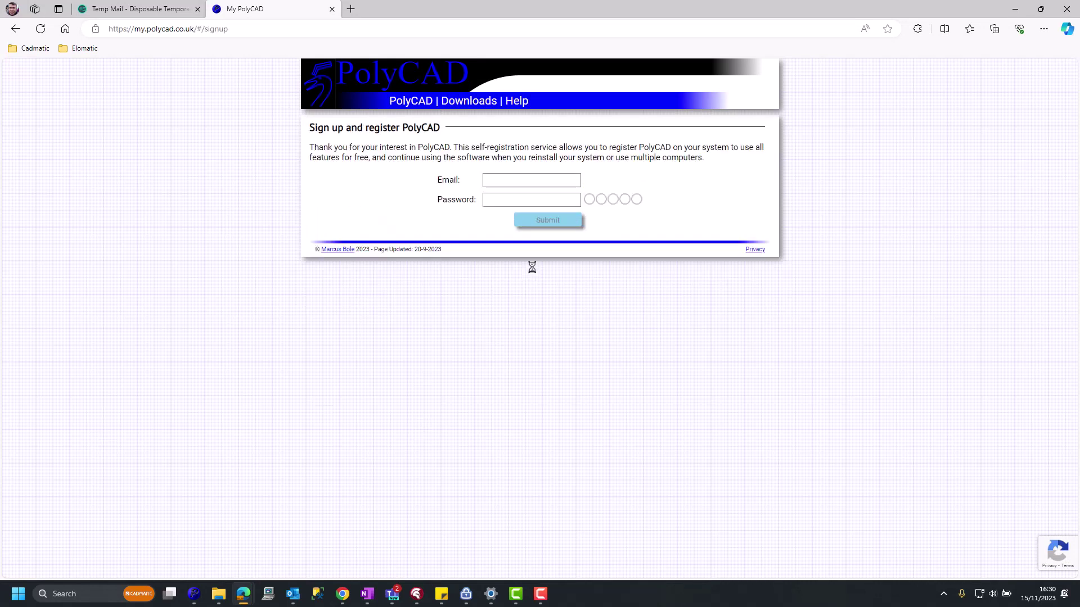
{"action": "left_click", "coordinate": [502, 182]}
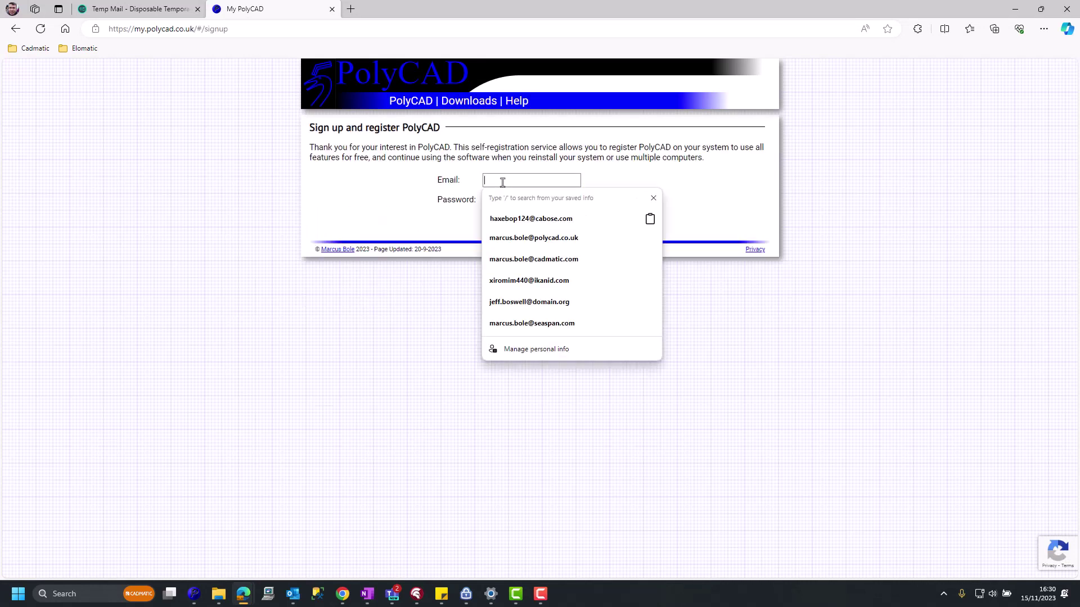
{"action": "left_click", "coordinate": [515, 219]}
{"action": "left_click", "coordinate": [512, 206]}
{"action": "type", "text": "***"}
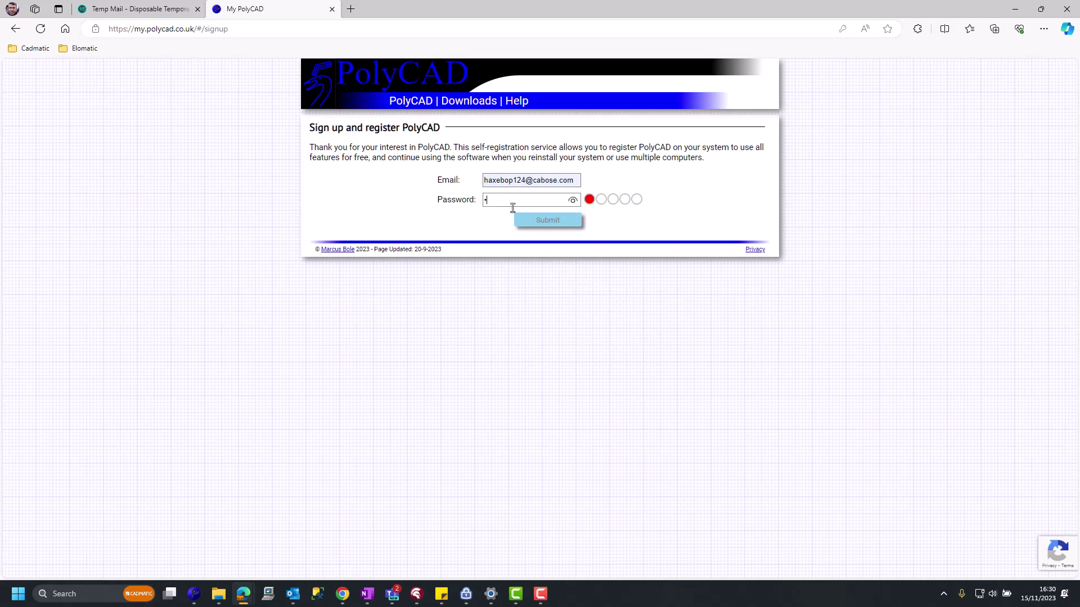
{"action": "type", "text": "******"}
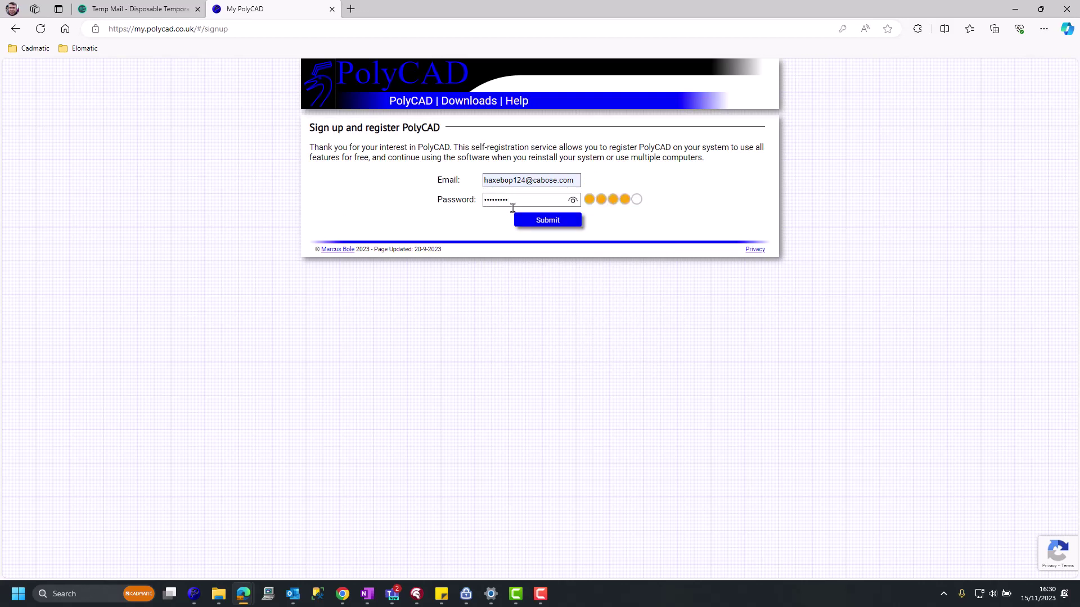
{"action": "left_click", "coordinate": [560, 224]}
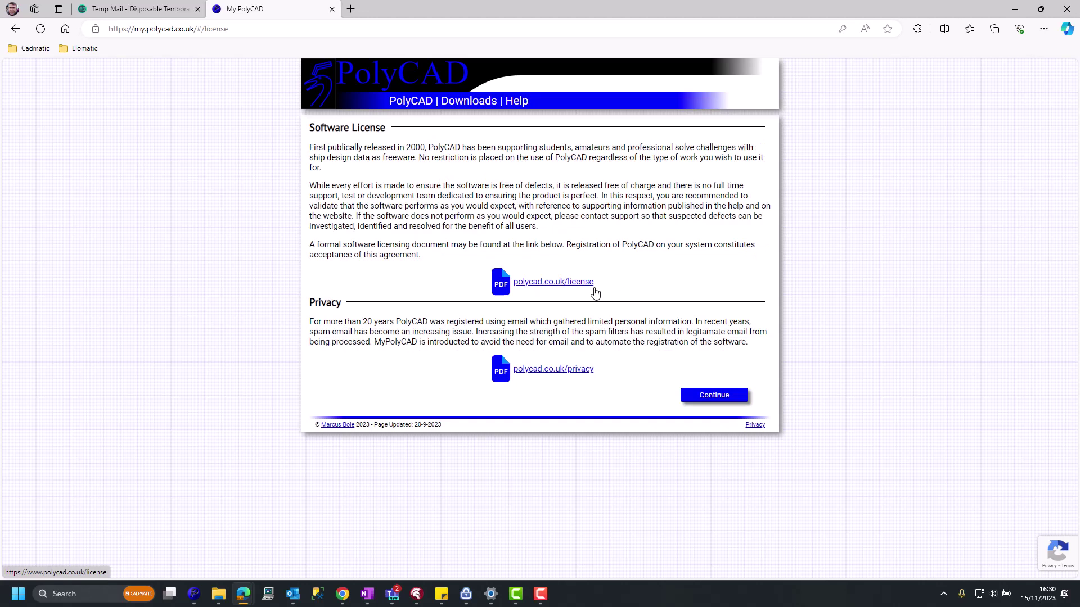
Review the EULA and privacy PDFs, close them, and continue past the license page.
{"action": "left_click", "coordinate": [573, 284]}
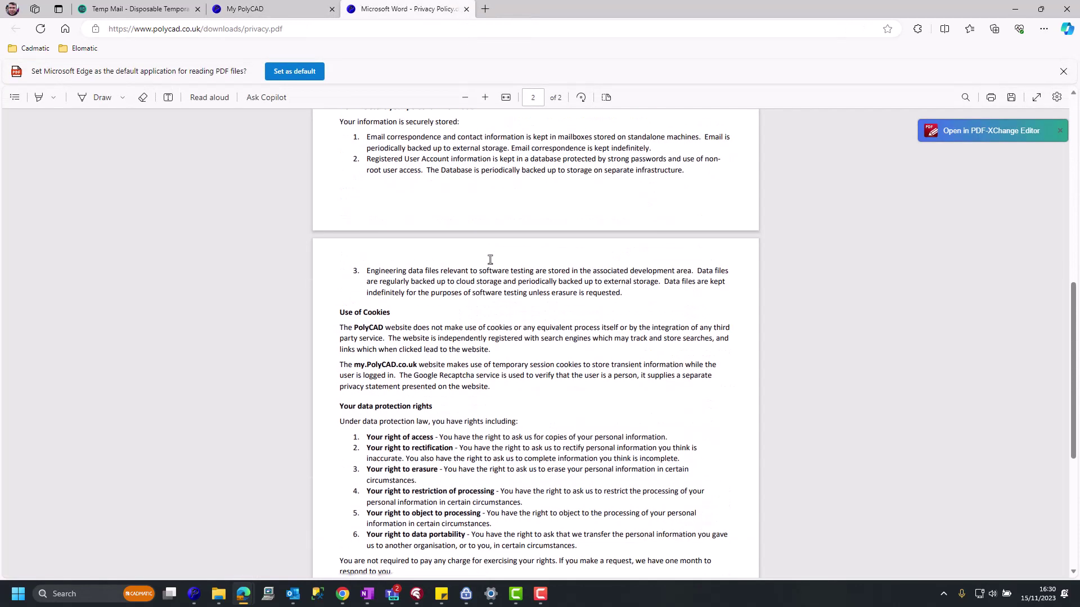
{"action": "scroll", "coordinate": [489, 259], "scroll_direction": "up", "scroll_amount": 8}
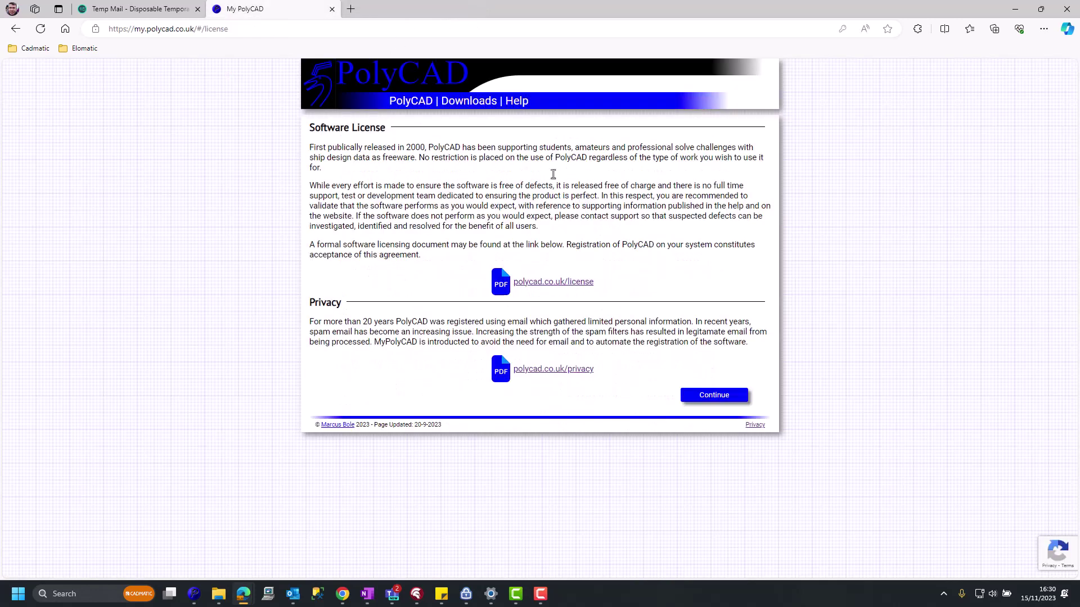
{"action": "left_click", "coordinate": [467, 9]}
{"action": "left_click", "coordinate": [714, 395]}
Fill in the full name, organisation 'PolyCAD' and location 'UK created PolyCAD'.
{"action": "left_click", "coordinate": [433, 147]}
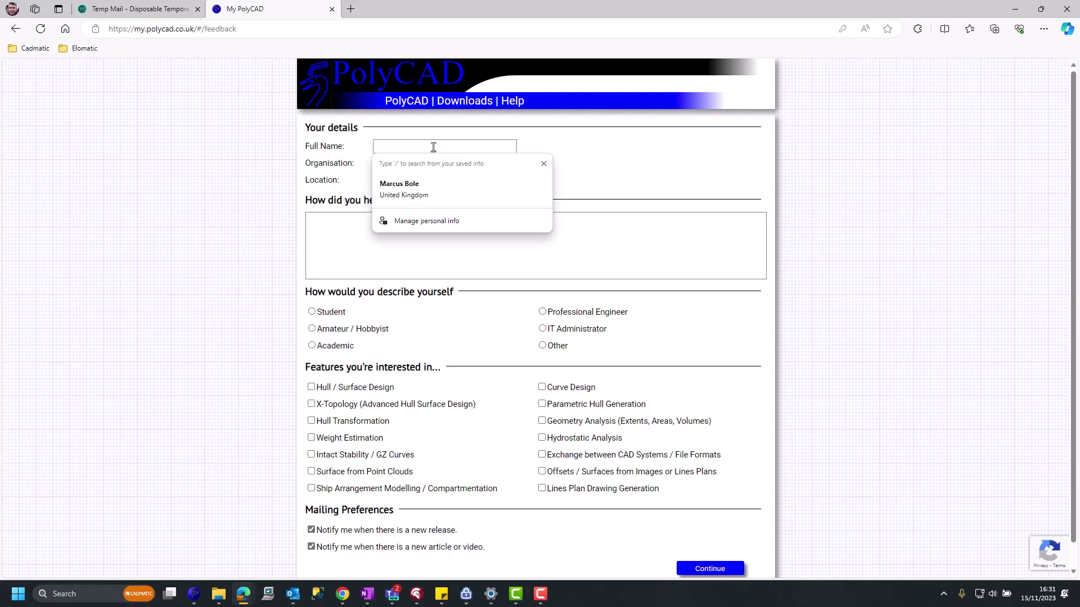
{"action": "type", "text": "Marcus Bole"}
{"action": "left_click", "coordinate": [449, 167]}
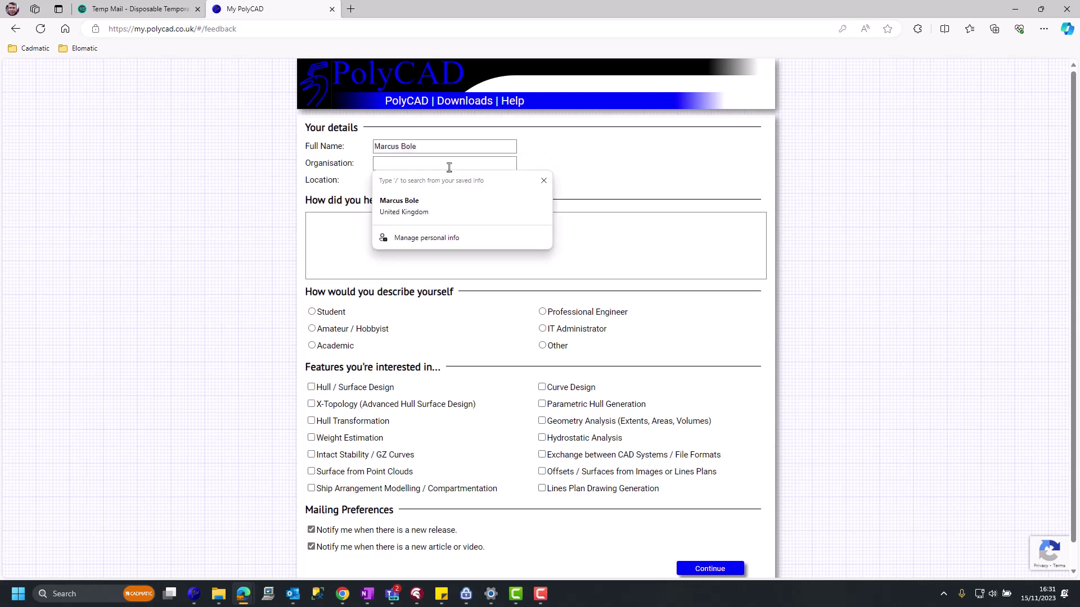
{"action": "type", "text": "PolyCAD"}
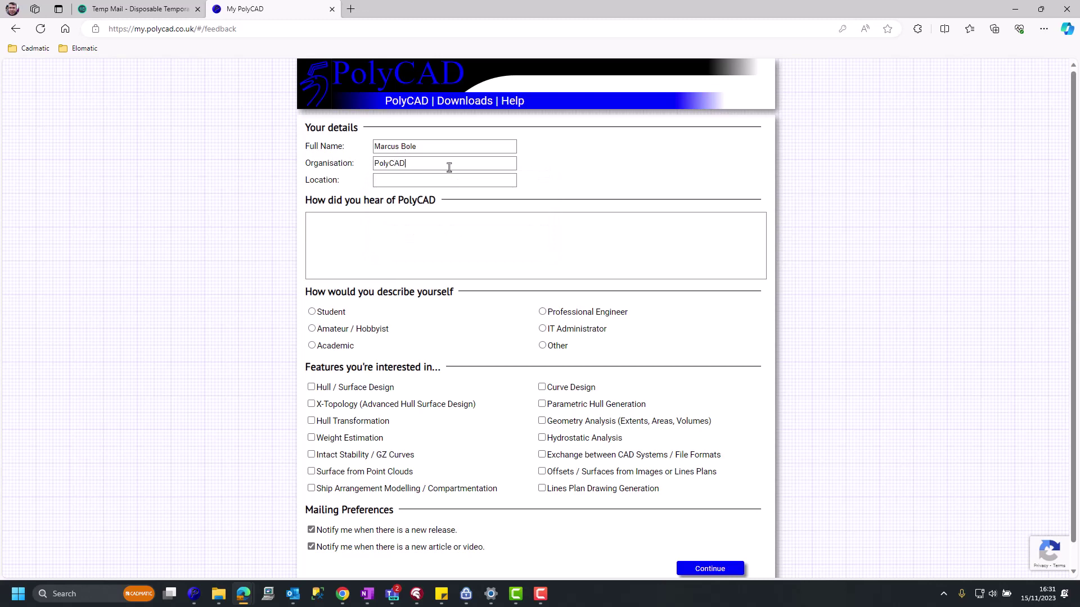
{"action": "left_click", "coordinate": [440, 177]}
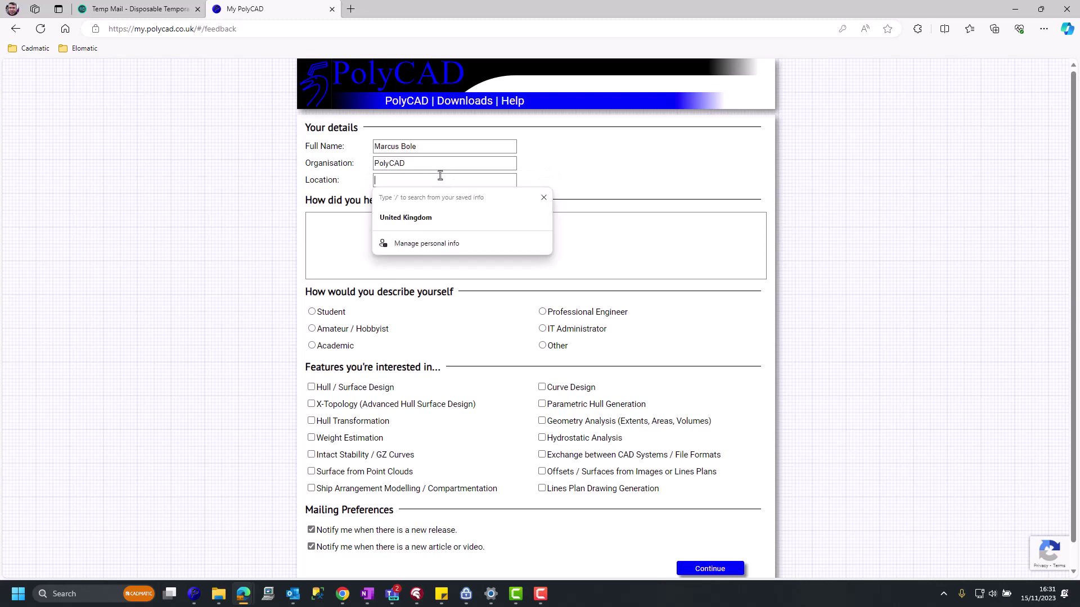
{"action": "type", "text": "UK c"}
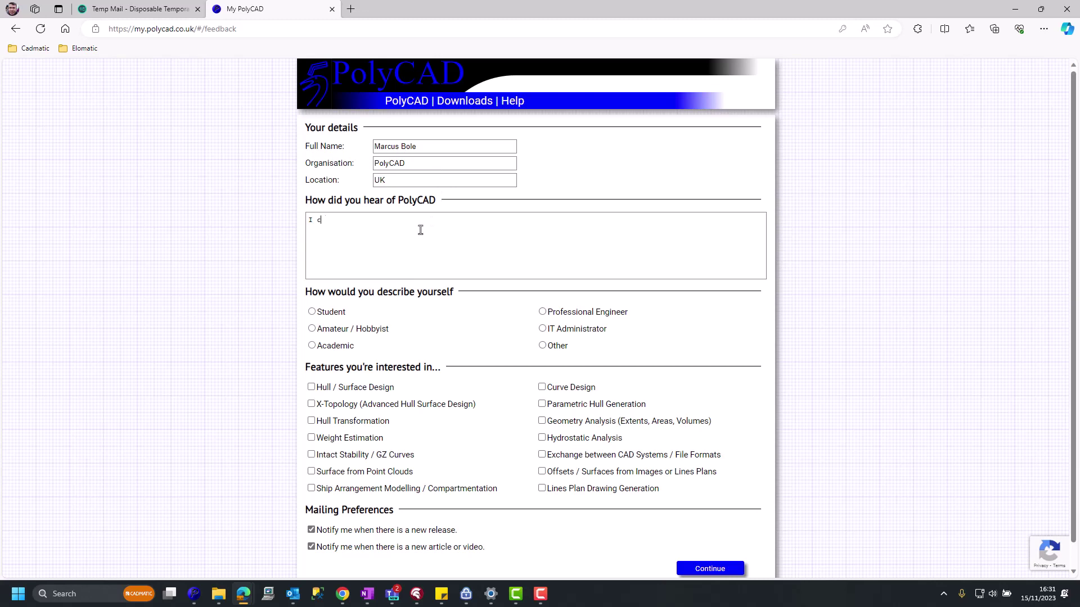
{"action": "type", "text": "reated PolyCAD"}
Choose Professional Engineer and tick Hull / Surface Design, X-Topology, Hydrostatic Analysis and Lines Plan Drawing Generation.
{"action": "left_click", "coordinate": [543, 312]}
{"action": "left_click", "coordinate": [313, 391]}
{"action": "left_click", "coordinate": [312, 404]}
{"action": "left_click", "coordinate": [542, 438]}
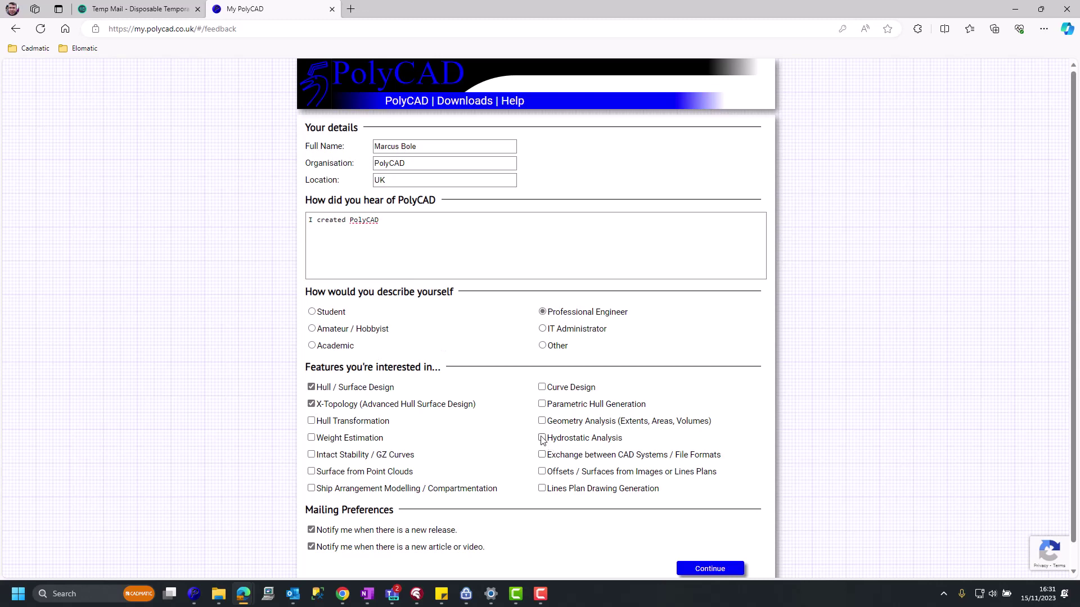
{"action": "left_click", "coordinate": [543, 489]}
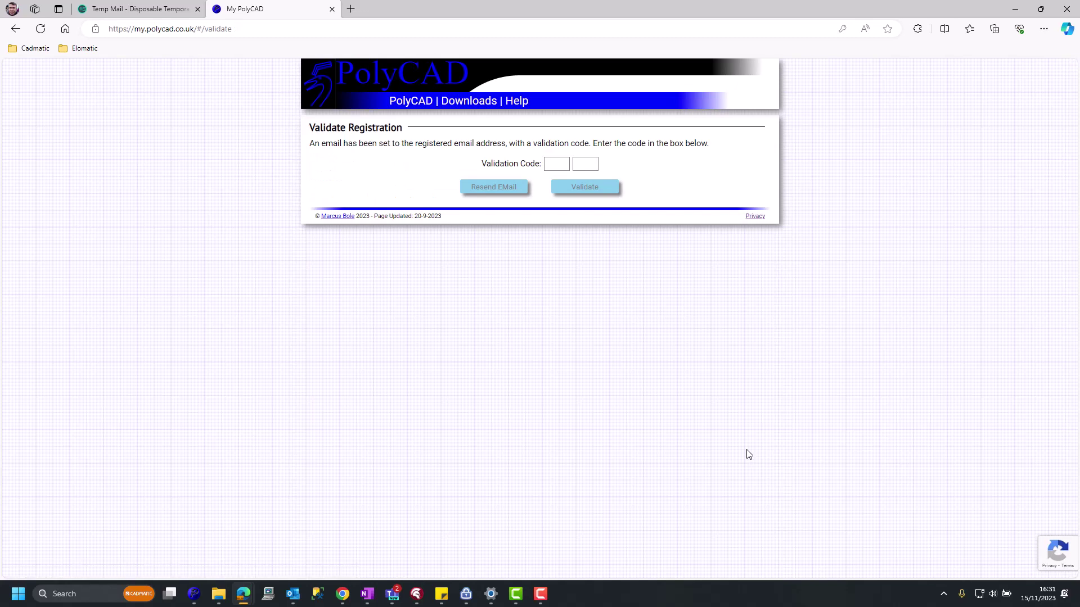
Open the 'Validate My PolyCAD Account' email in Temp Mail and follow its Validate link.
{"action": "left_click", "coordinate": [153, 6]}
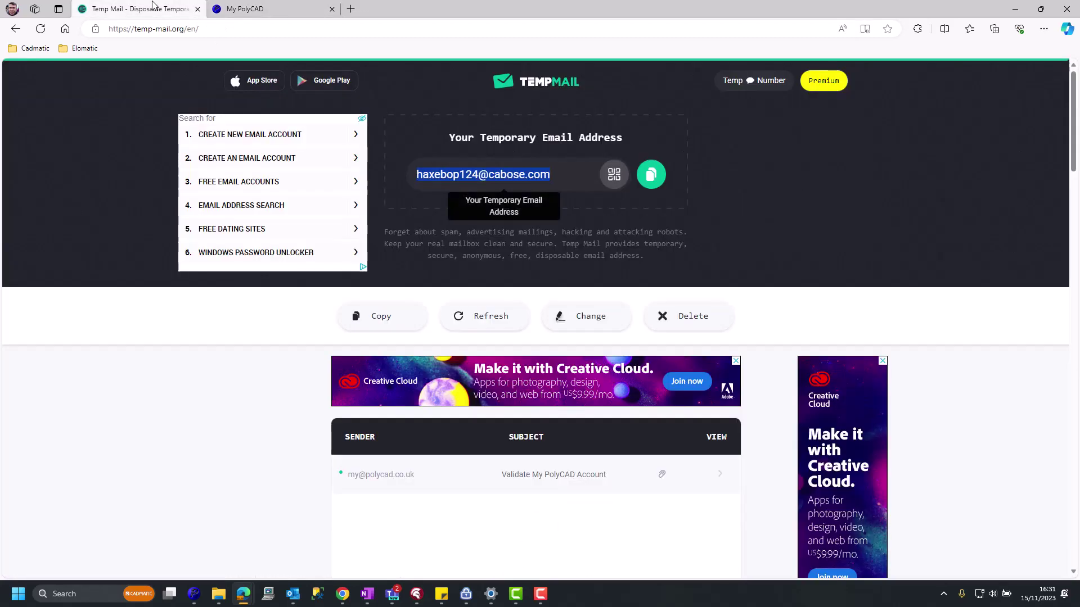
{"action": "left_click", "coordinate": [560, 479]}
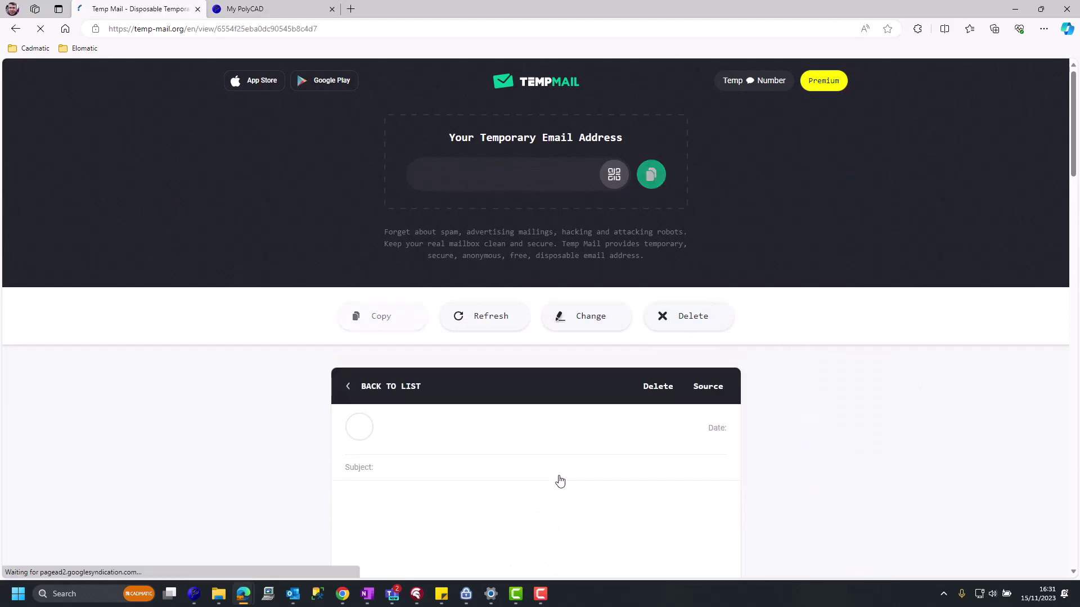
{"action": "scroll", "coordinate": [560, 463], "scroll_direction": "down", "scroll_amount": 2}
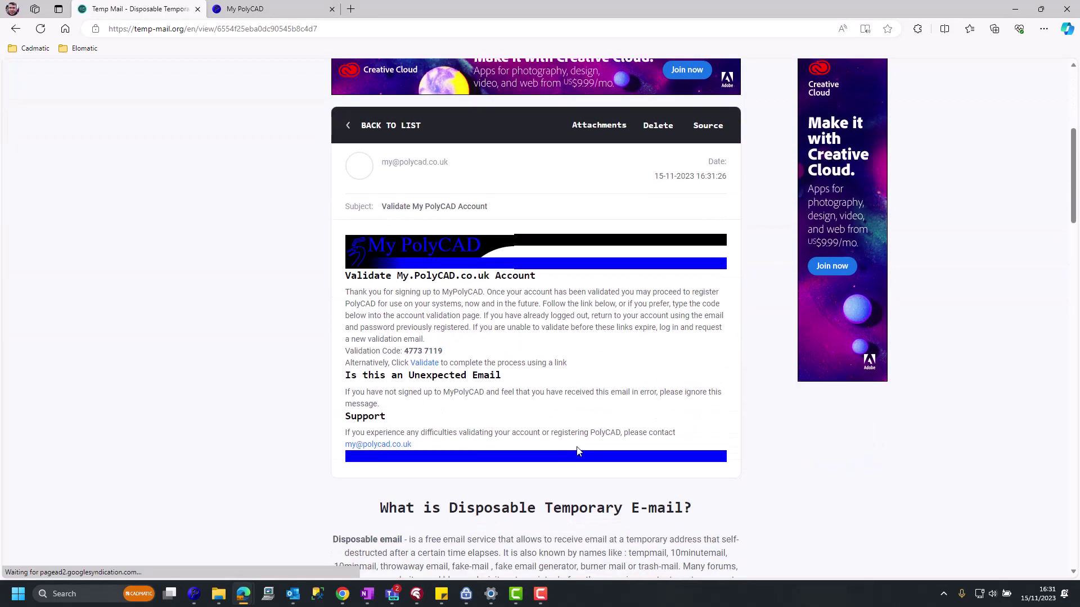
{"action": "left_click", "coordinate": [426, 364]}
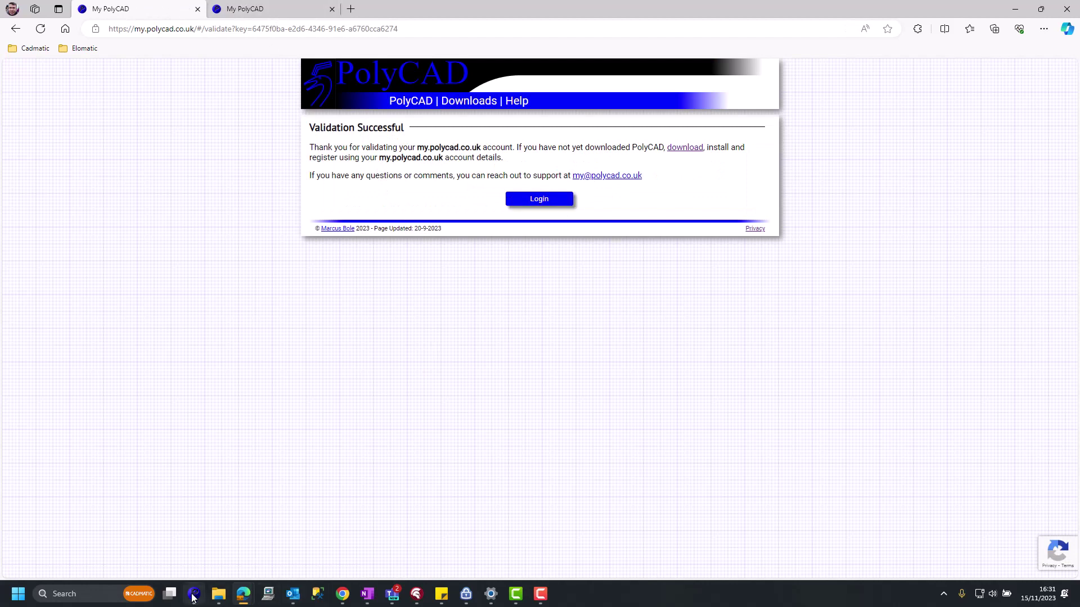
Register PolyCAD by pasting the account e-mail, entering its password, and submitting in the registration dialog.
{"action": "mouse_move", "coordinate": [194, 594]}
{"action": "left_click", "coordinate": [189, 540]}
{"action": "left_click", "coordinate": [529, 311]}
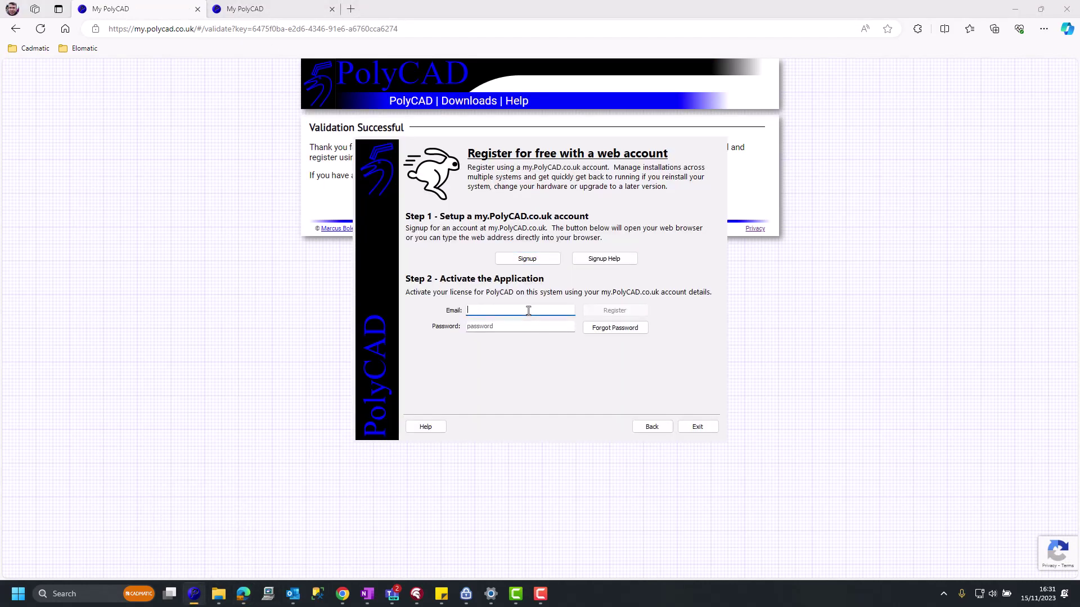
{"action": "key", "text": "ctrl+v"}
{"action": "left_click", "coordinate": [513, 326]}
{"action": "type", "text": "a********"}
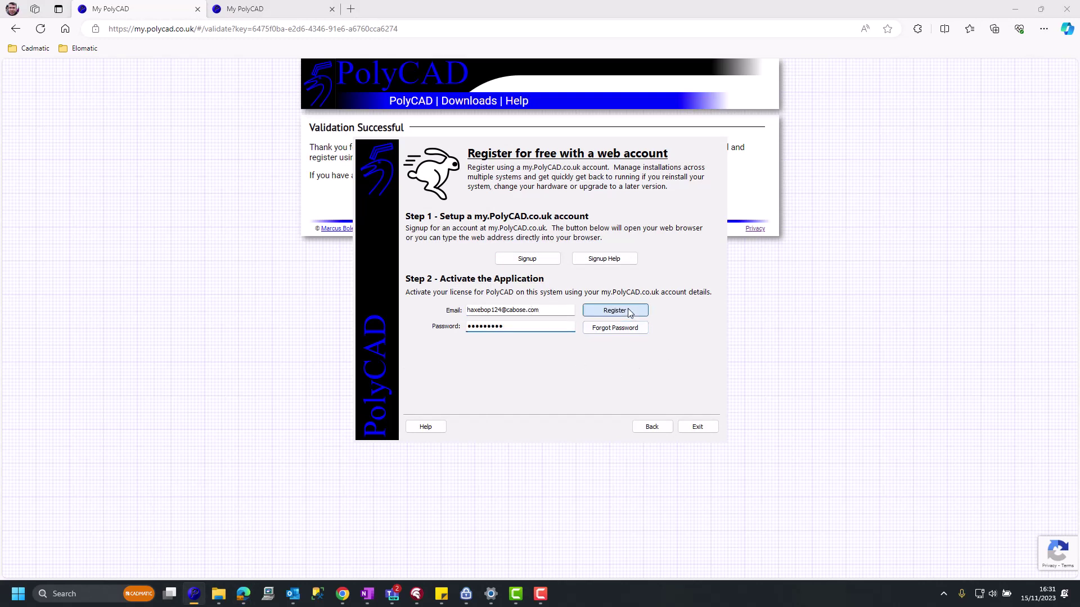
{"action": "left_click", "coordinate": [628, 311]}
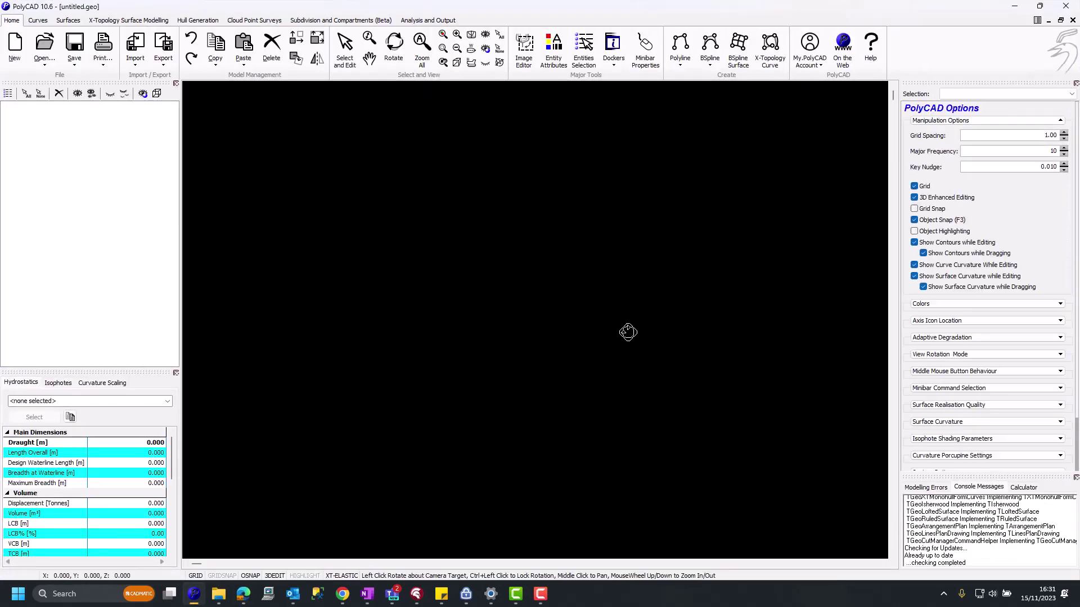
View the license details (version 10.6.10.758, valid until 15 December 2023) and close them.
{"action": "left_click", "coordinate": [813, 56]}
{"action": "left_click", "coordinate": [831, 135]}
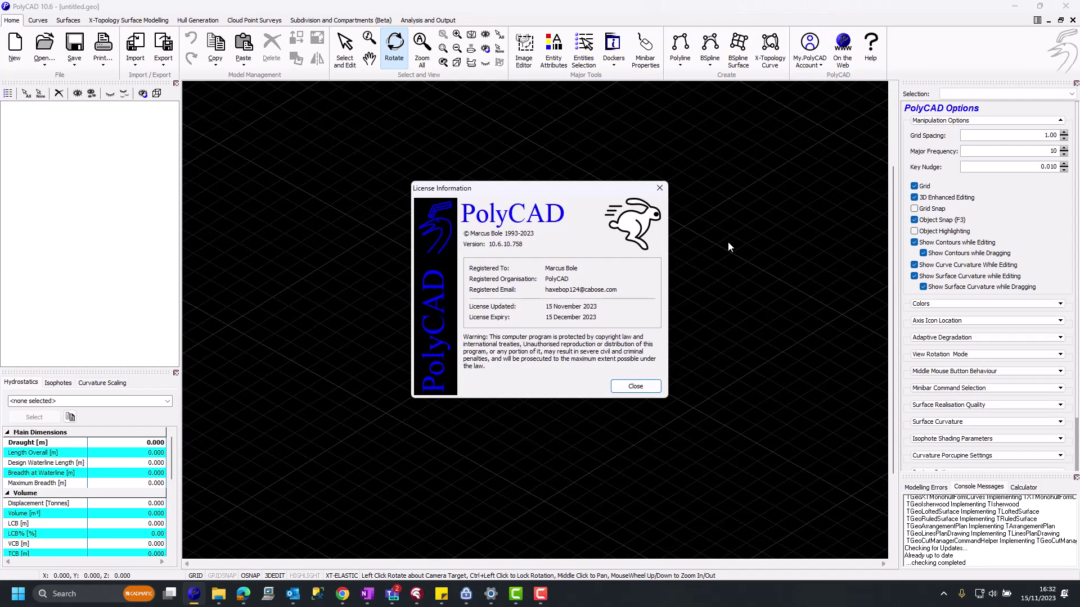
{"action": "left_click", "coordinate": [636, 387]}
Log into the new My PolyCAD account, confirm system CL2229-01 is registered for 10.6, then log out.
{"action": "mouse_move", "coordinate": [239, 596]}
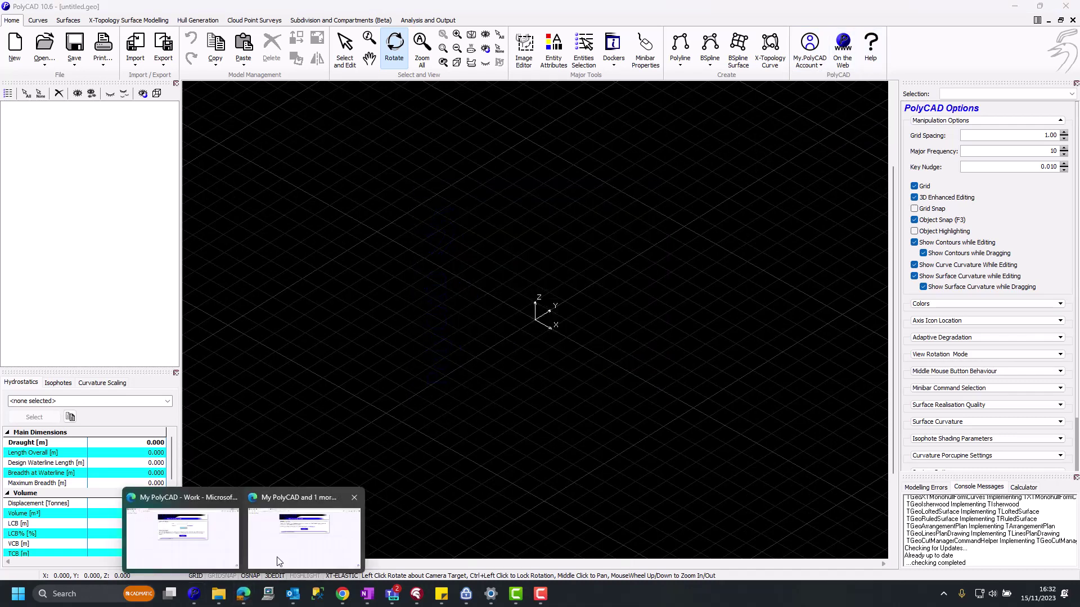
{"action": "left_click", "coordinate": [277, 552]}
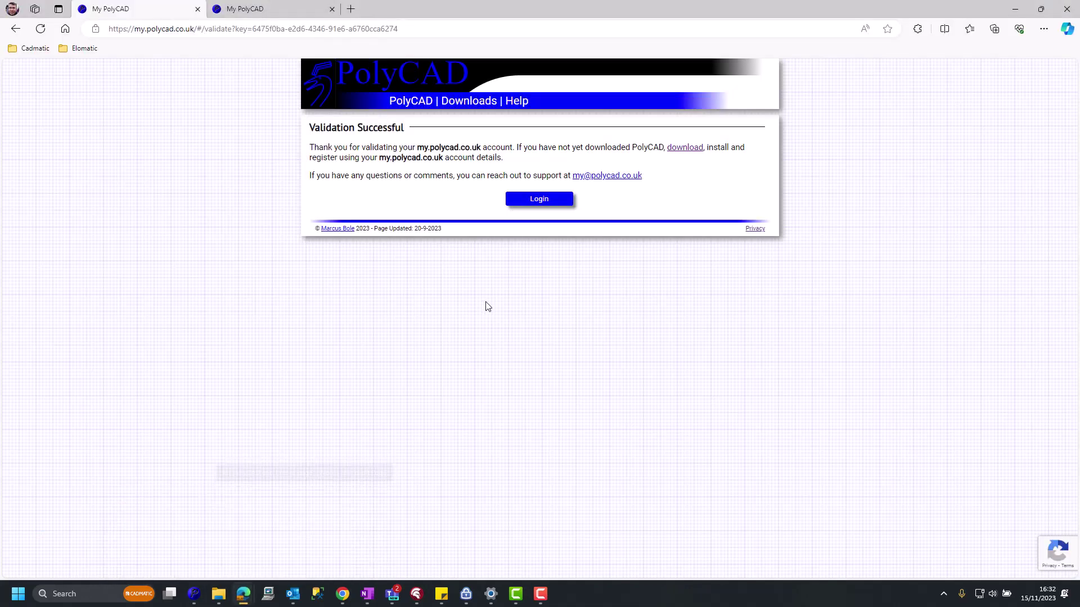
{"action": "left_click", "coordinate": [543, 201]}
{"action": "left_click", "coordinate": [511, 144]}
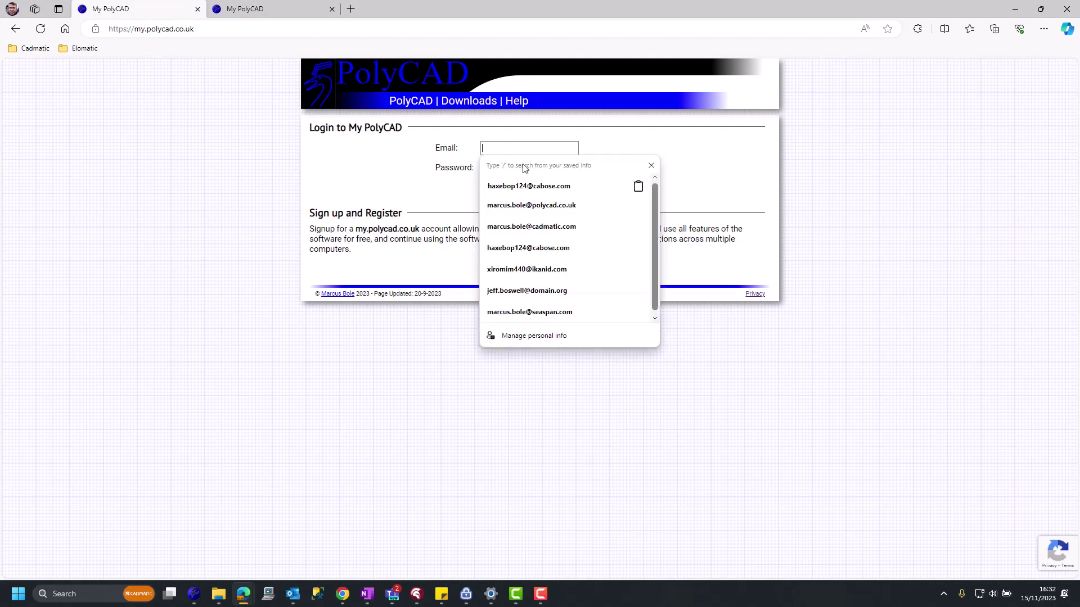
{"action": "left_click", "coordinate": [525, 185]}
{"action": "left_click", "coordinate": [493, 171]}
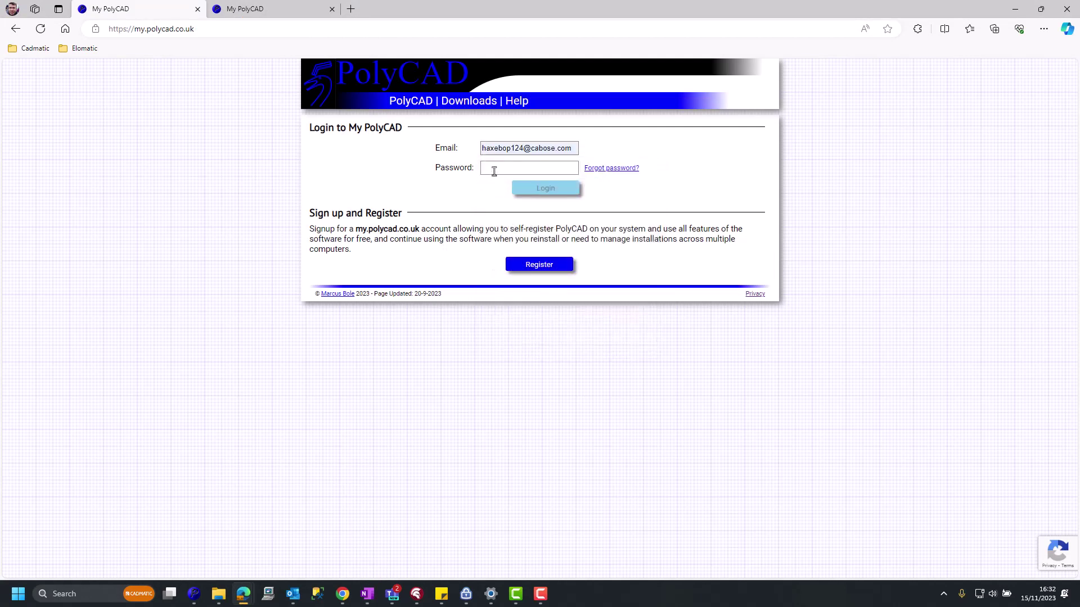
{"action": "type", "text": "•••••"}
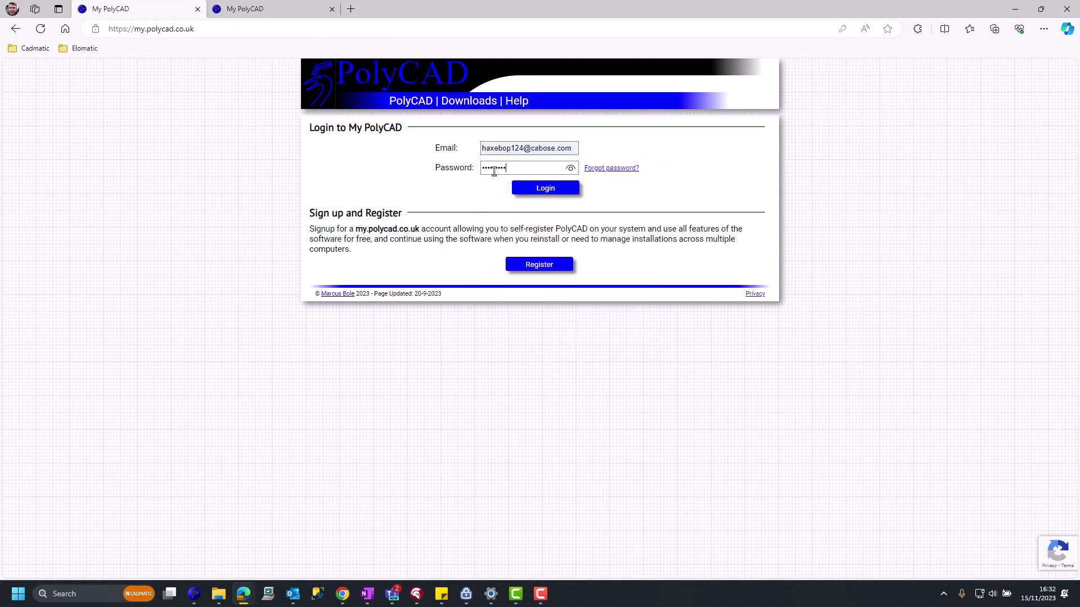
{"action": "left_click", "coordinate": [541, 187]}
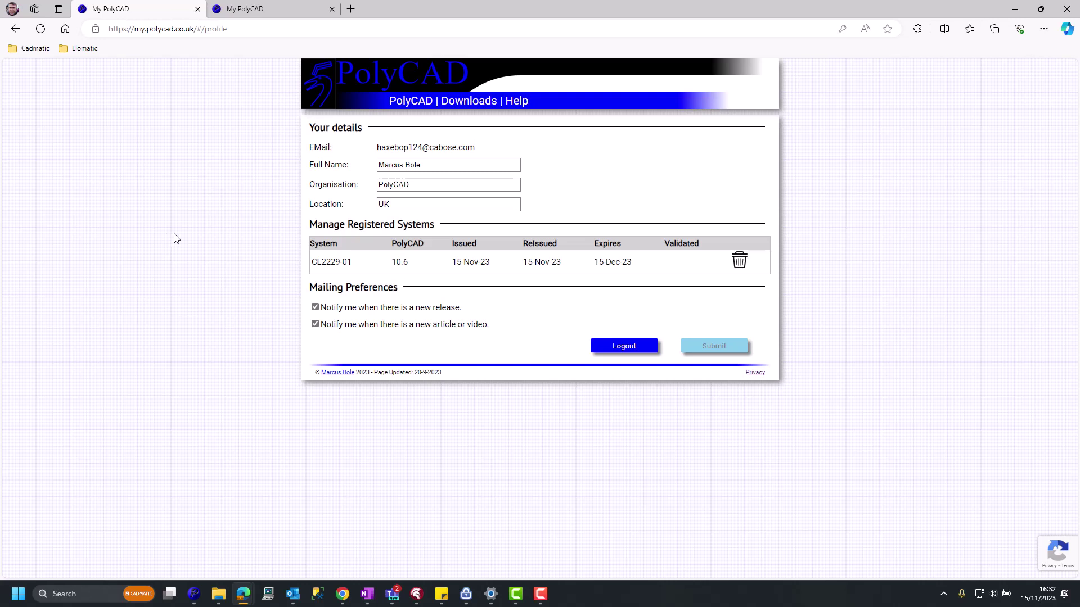
{"action": "left_click", "coordinate": [619, 347]}
Log into the other saved account, review its three registered 10.6 systems, and log out.
{"action": "left_click", "coordinate": [503, 154]}
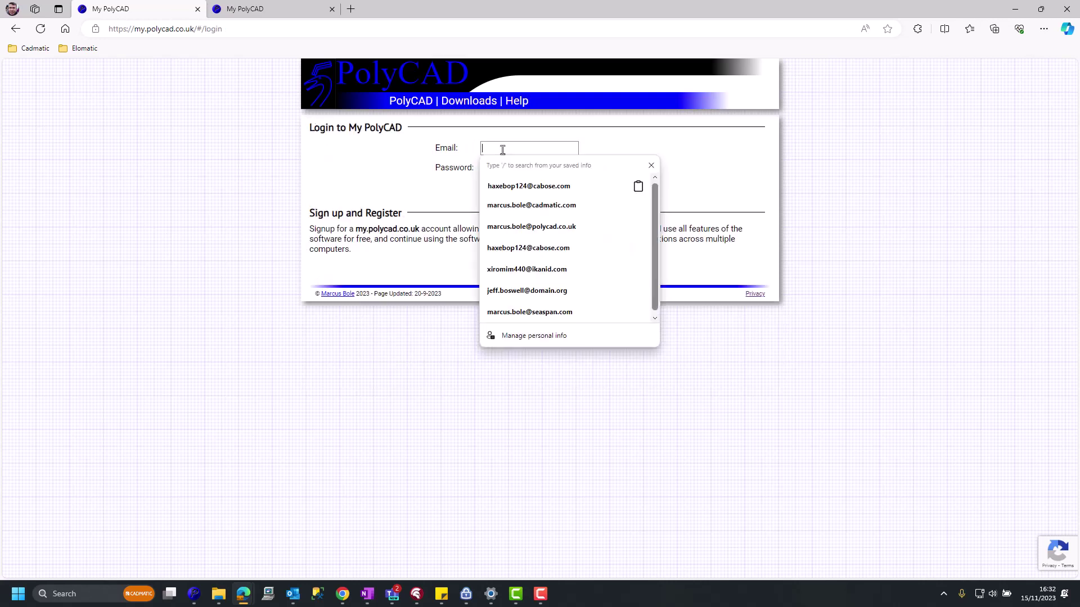
{"action": "left_click", "coordinate": [517, 224]}
{"action": "left_click", "coordinate": [496, 168]}
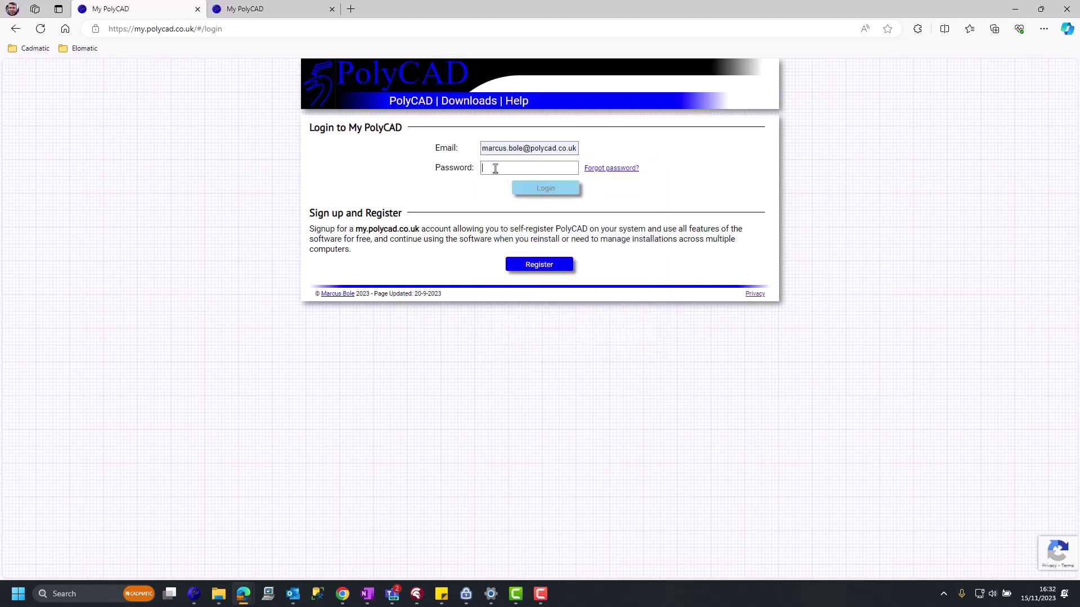
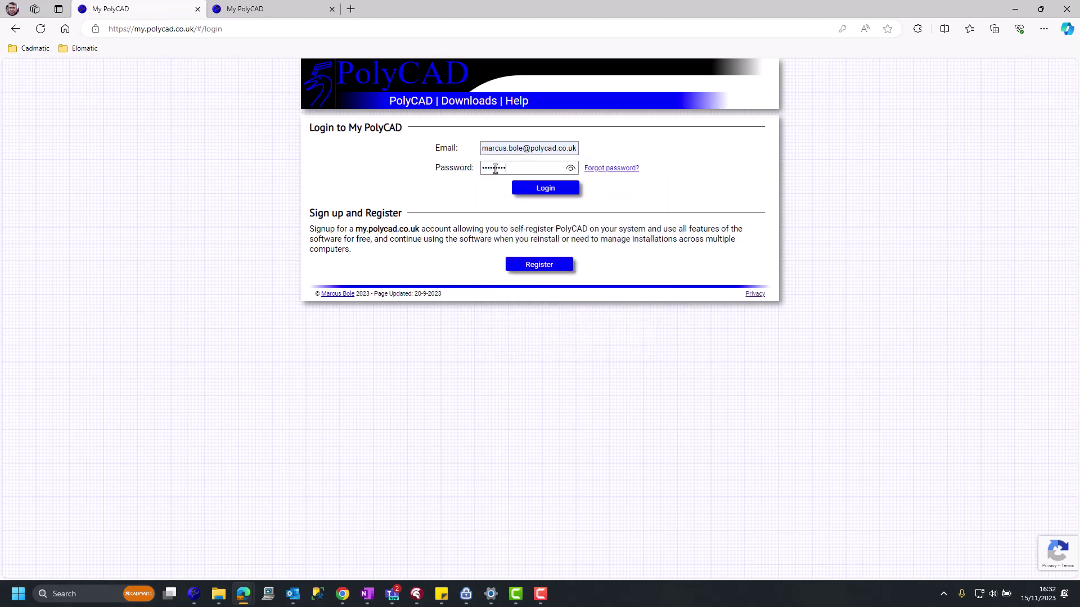
{"action": "left_click", "coordinate": [545, 188]}
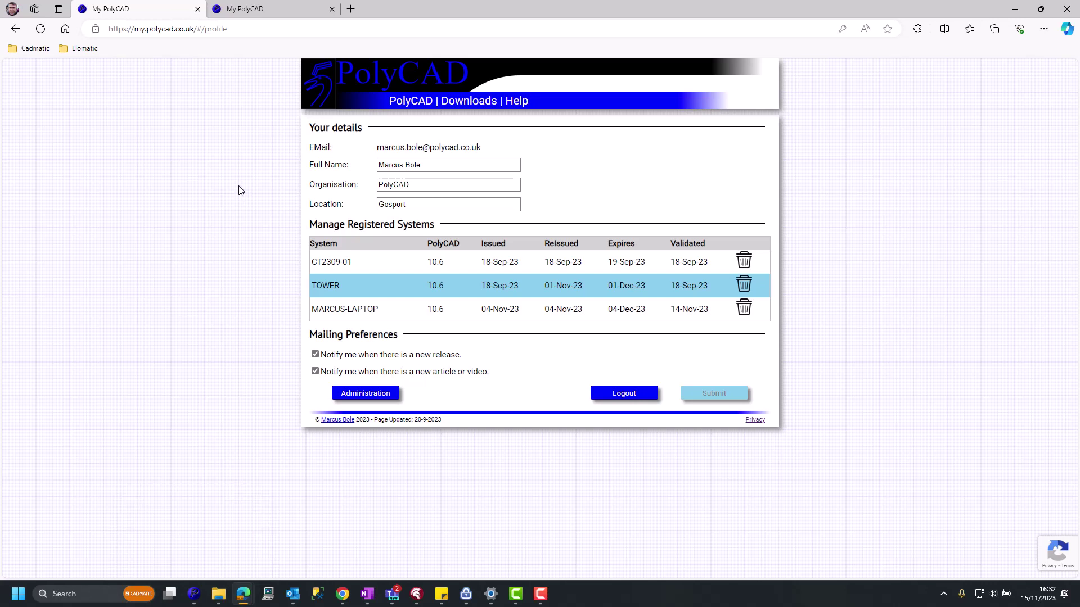
{"action": "left_click", "coordinate": [649, 401]}
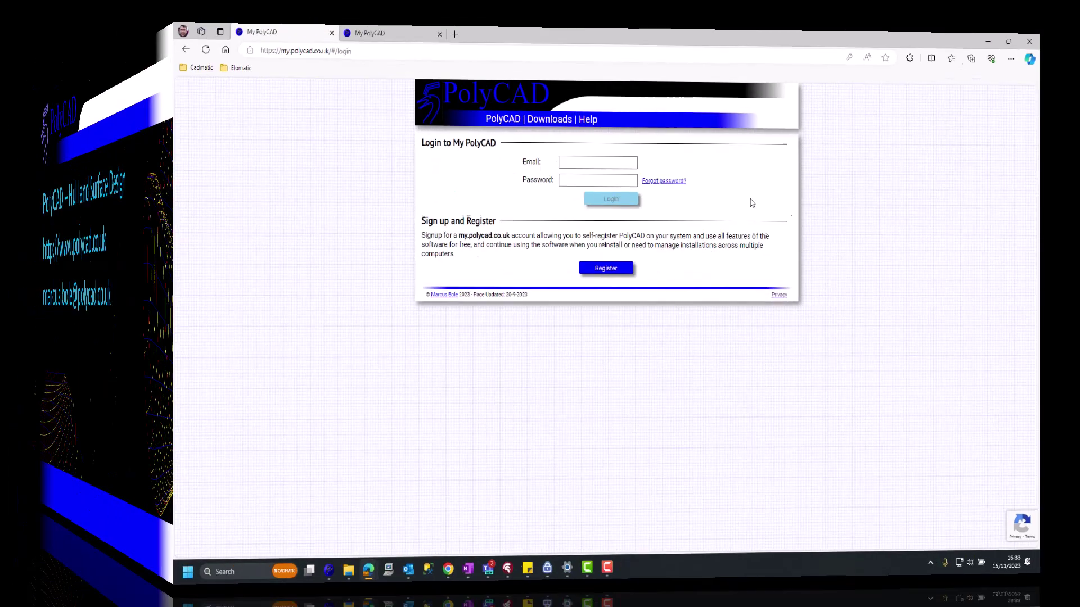